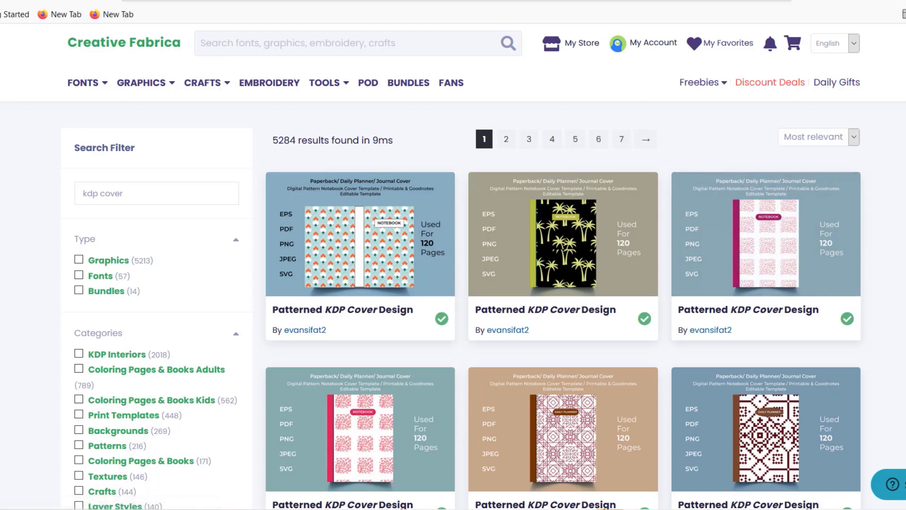
pyautogui.scroll(-3, 765, 236)
pyautogui.scroll(-7, 561, 236)
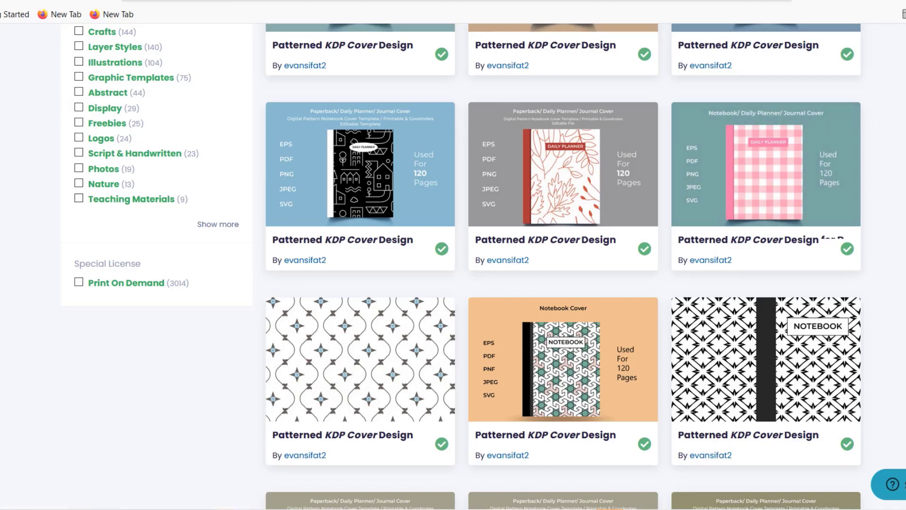
pyautogui.scroll(-5, 564, 266)
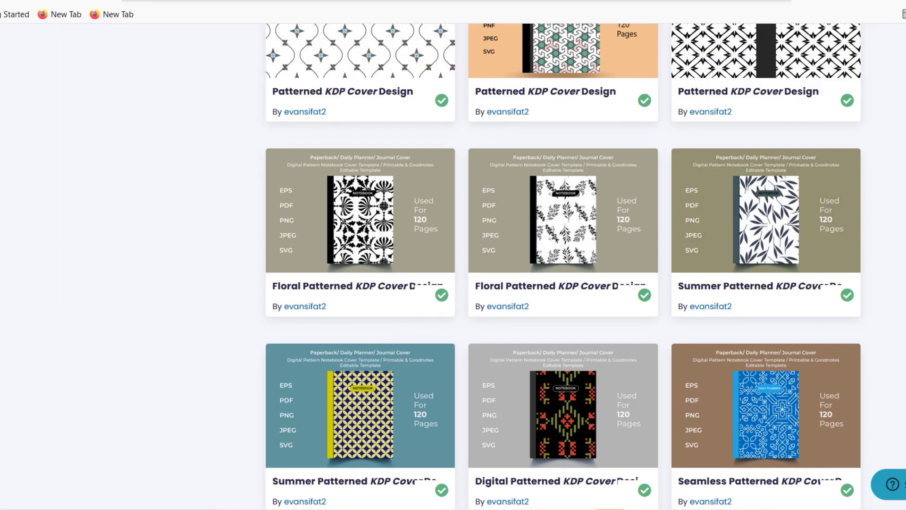
pyautogui.scroll(-8, 564, 267)
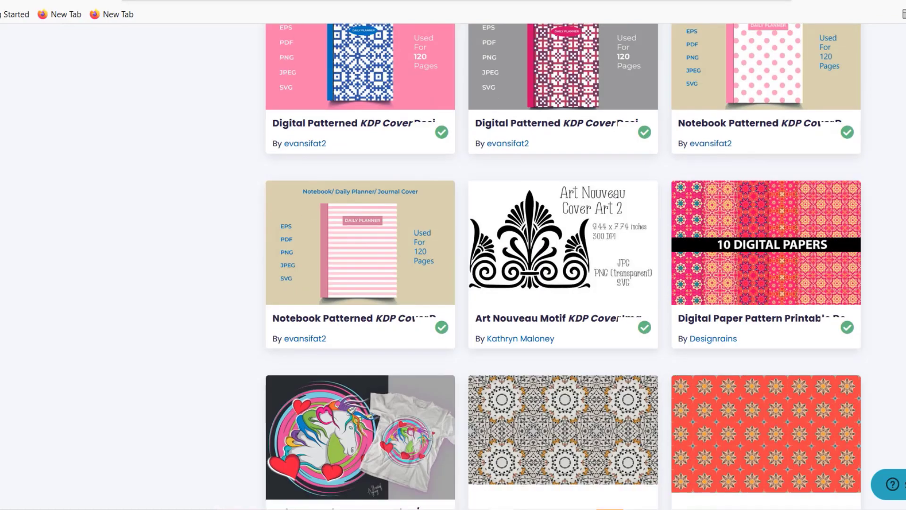
pyautogui.scroll(-1, 563, 267)
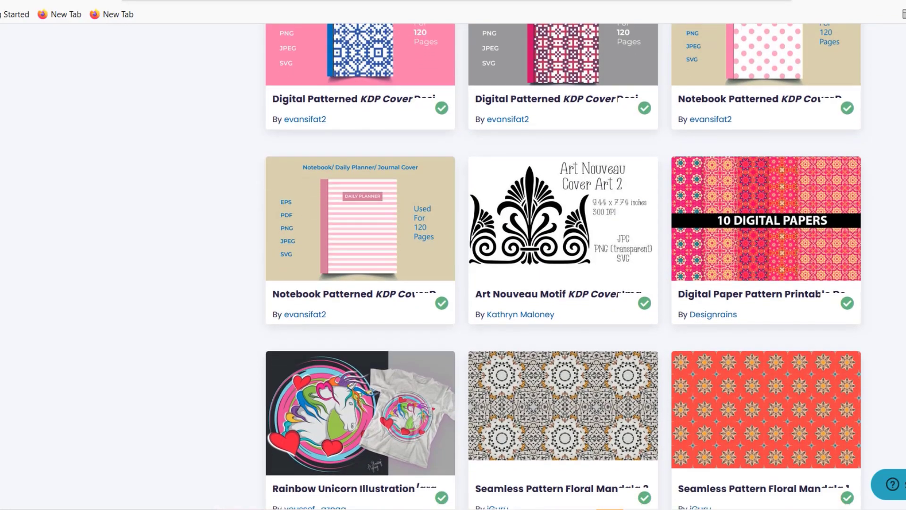
pyautogui.scroll(-4, 564, 266)
pyautogui.scroll(-4, 564, 266)
pyautogui.press('Home')
pyautogui.scroll(2, 564, 266)
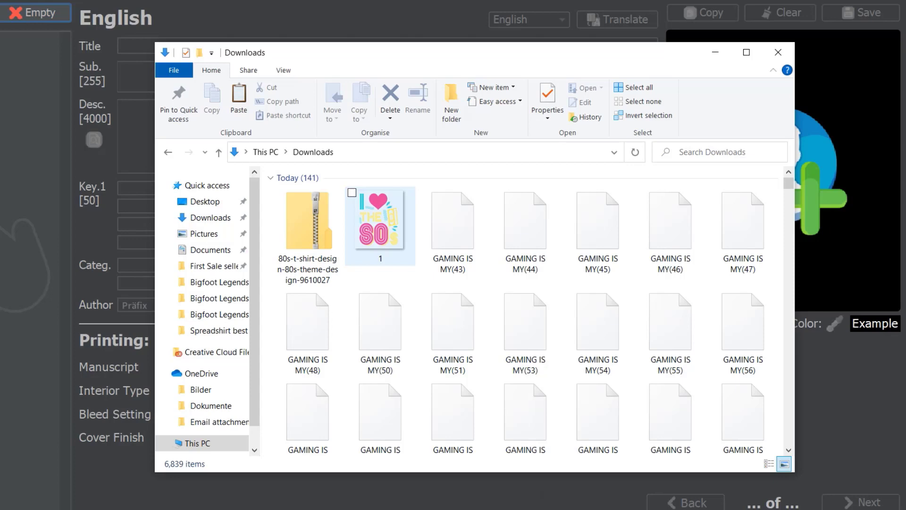
# Drag the design image '1' from Downloads into the Flying Upload listing as its 4500x5400 image
pyautogui.click(380, 222)
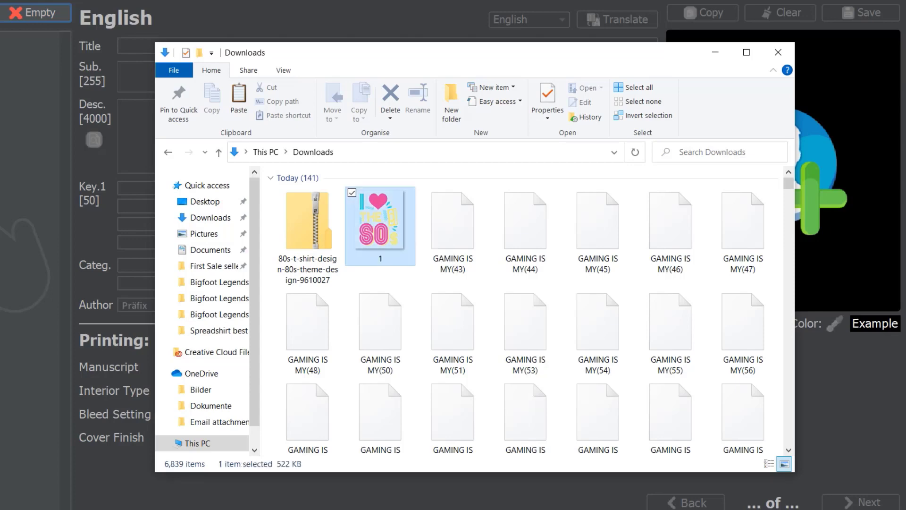
pyautogui.moveTo(380, 222); pyautogui.dragTo(30, 142)
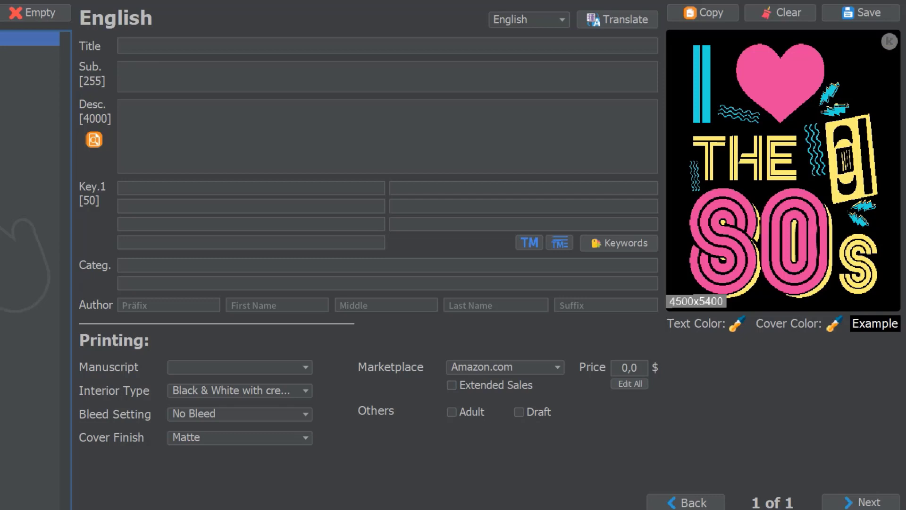
pyautogui.click(122, 46)
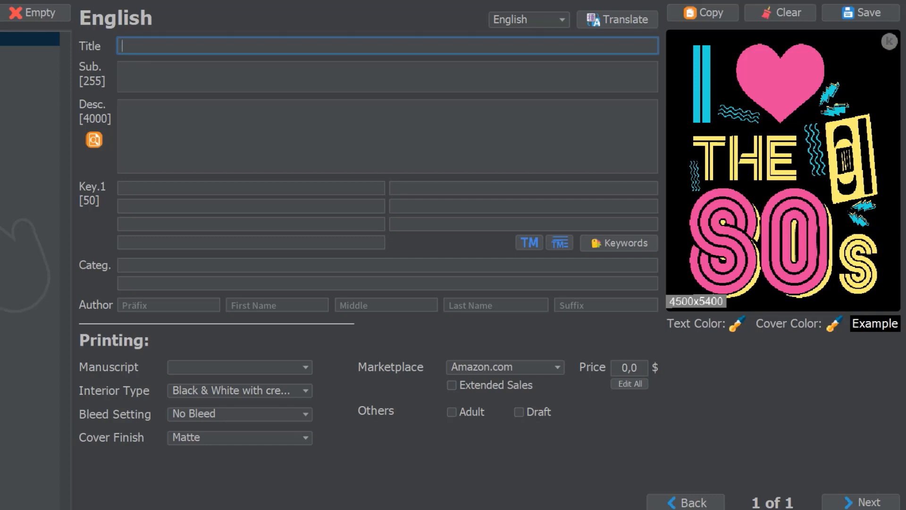
pyautogui.click(122, 70)
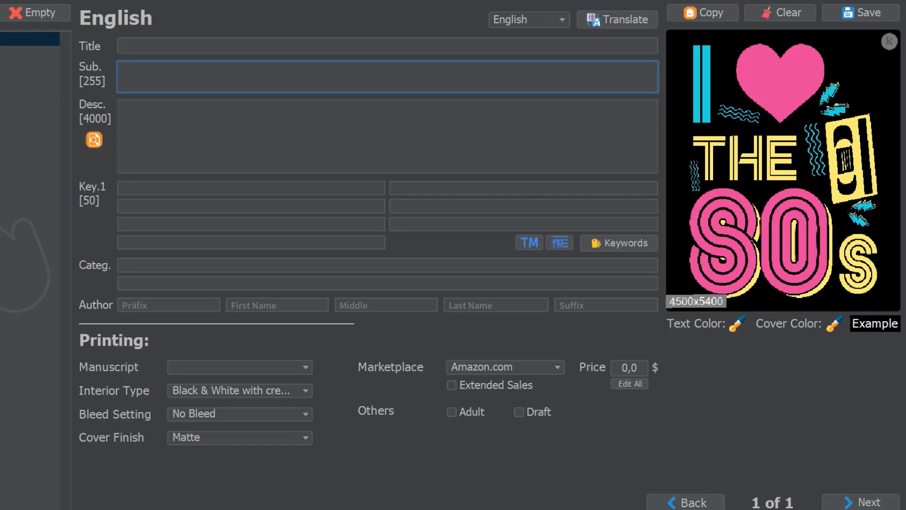
pyautogui.click(123, 109)
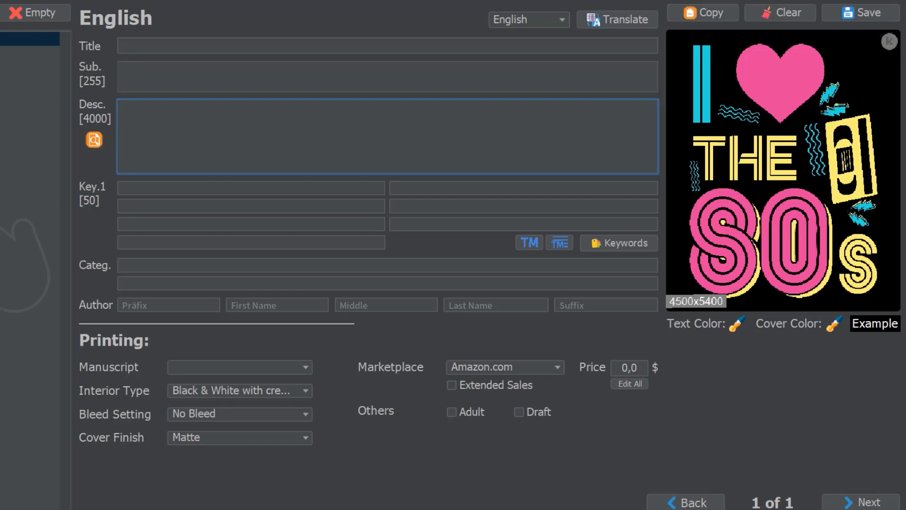
pyautogui.click(122, 46)
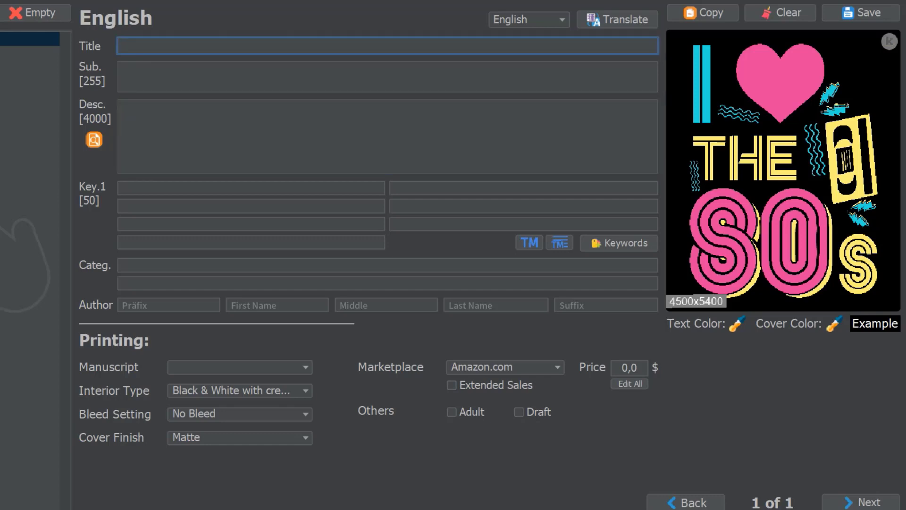
pyautogui.click(122, 70)
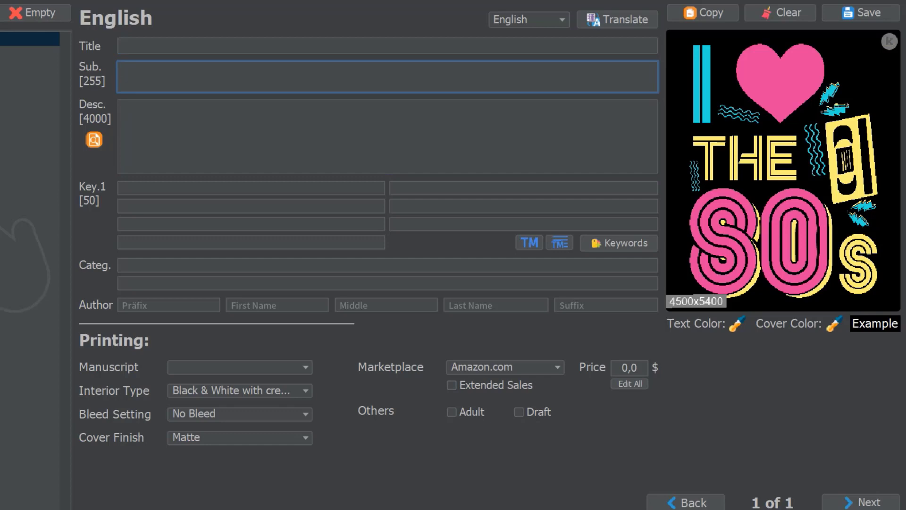
pyautogui.click(122, 45)
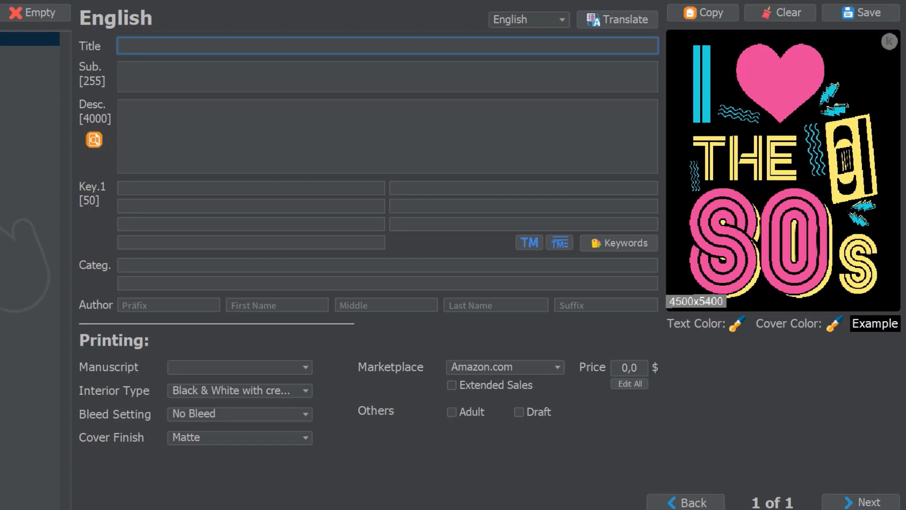
# Enter the title 'I Love The 80s' and the subtitle '80s Music Lined Notebook Journal, 6x9 inches, 120 pages…'
pyautogui.write('I Love The 80s')
pyautogui.click(122, 71)
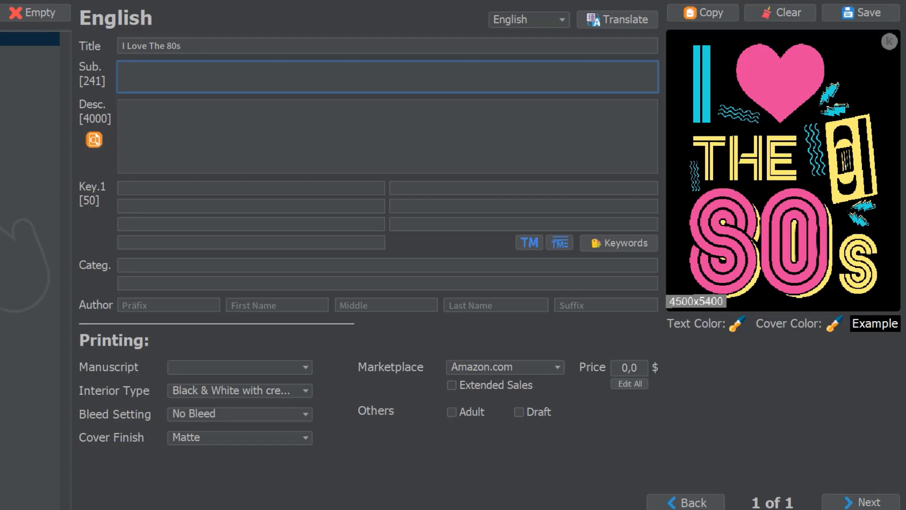
pyautogui.write('Lined Notebook Journal')
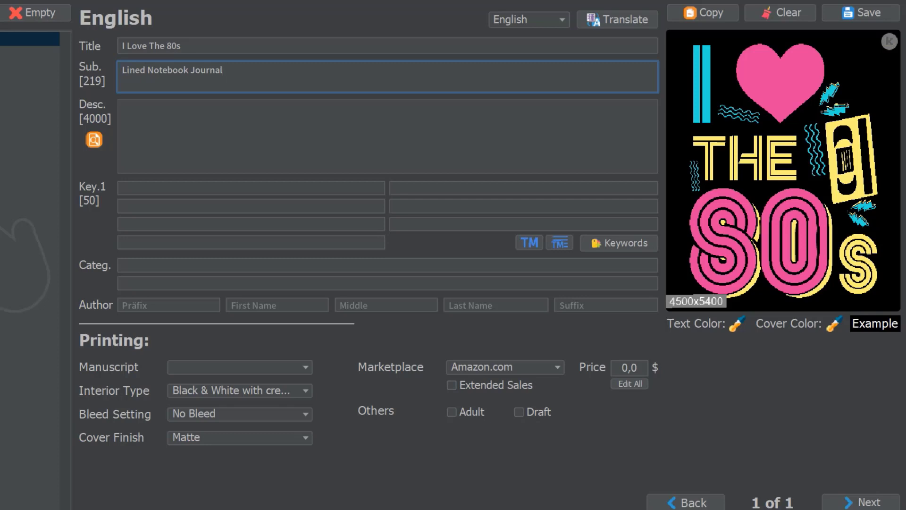
pyautogui.write(', 6x9 inches, 120 pages, ')
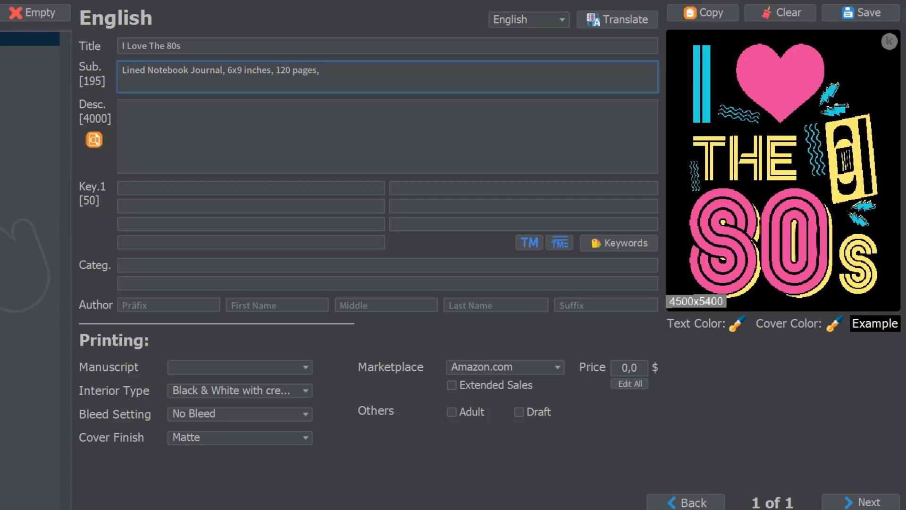
pyautogui.write('80s music, 80s lover, ')
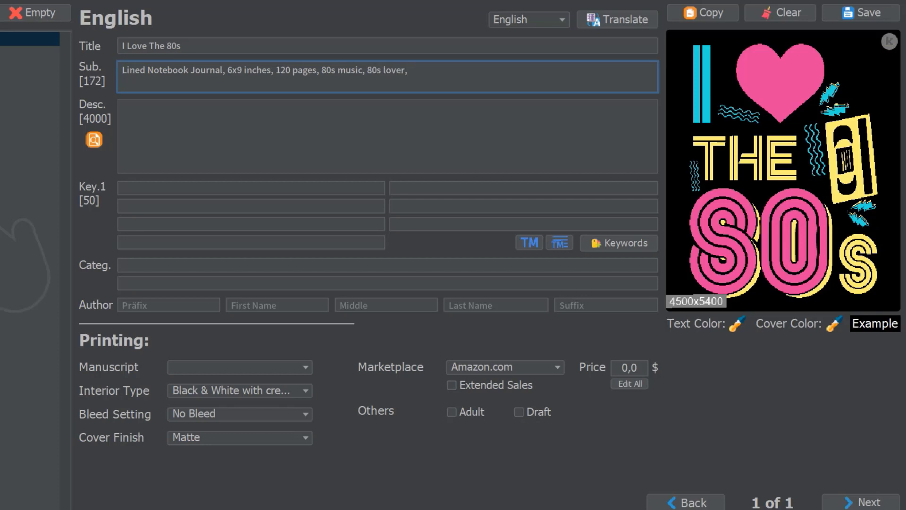
pyautogui.write('music cassette, retro')
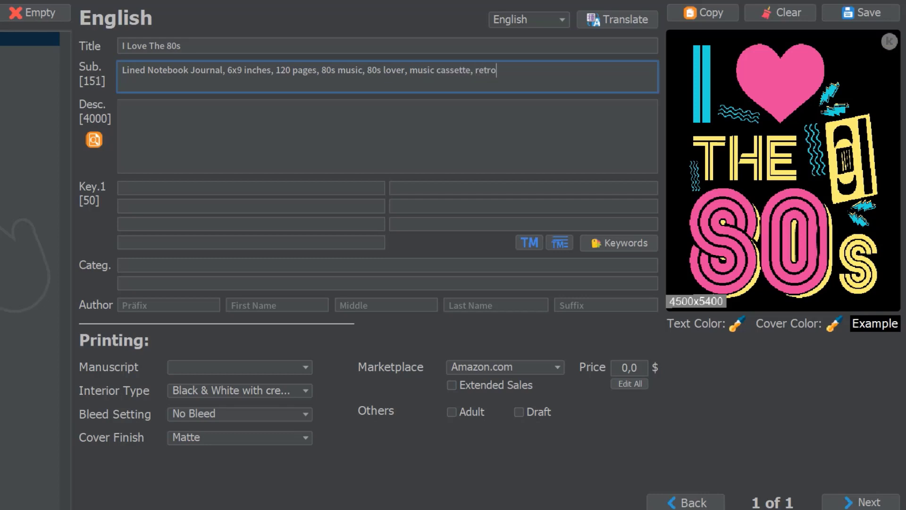
pyautogui.write(', vintage')
pyautogui.write('80s music')
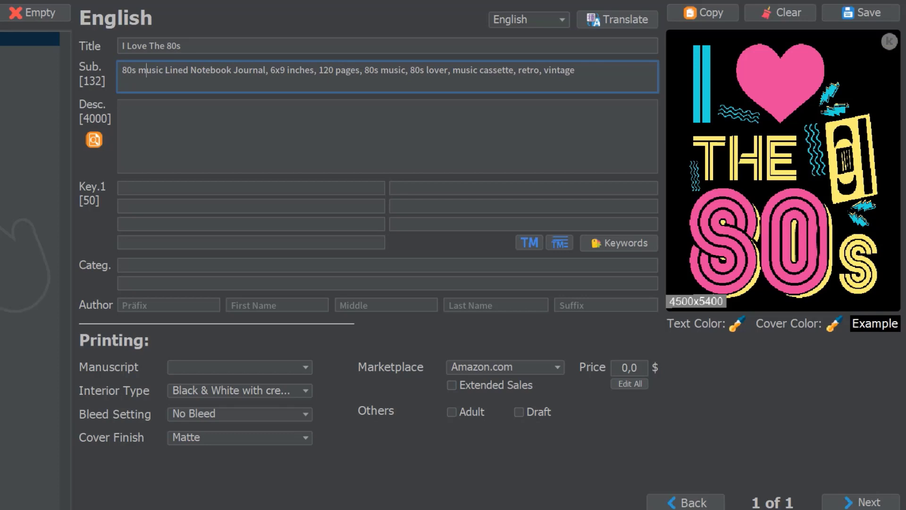
pyautogui.press('BackSpace')
pyautogui.write('M')
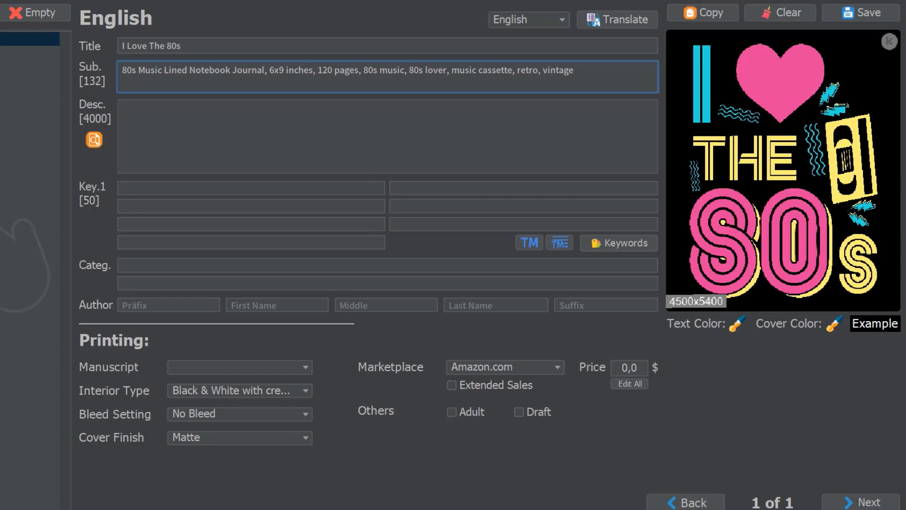
pyautogui.click(123, 109)
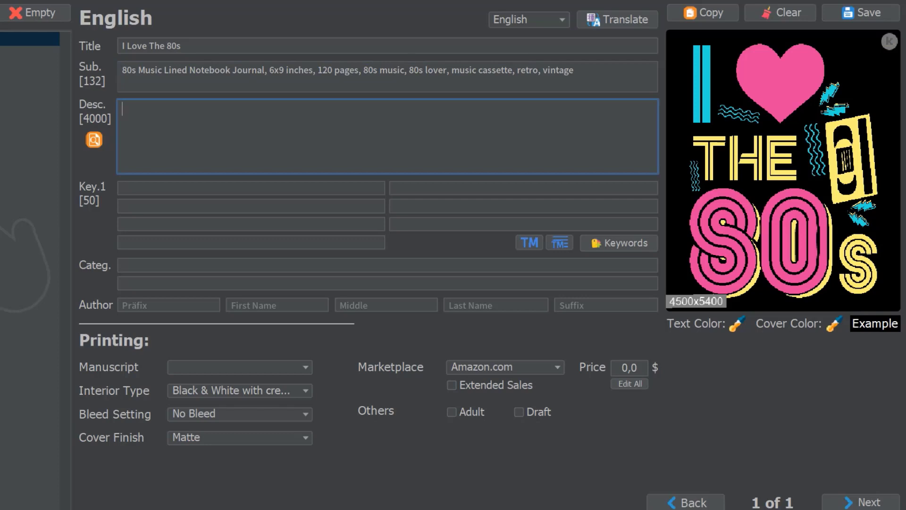
pyautogui.hotkey('shift', 'Tab')
pyautogui.hotkey('ctrl', 'a')
pyautogui.press('Tab')
# Fill the Key fields with '80s music', '80s', 'retro' and 'music cassette'
pyautogui.click(251, 187)
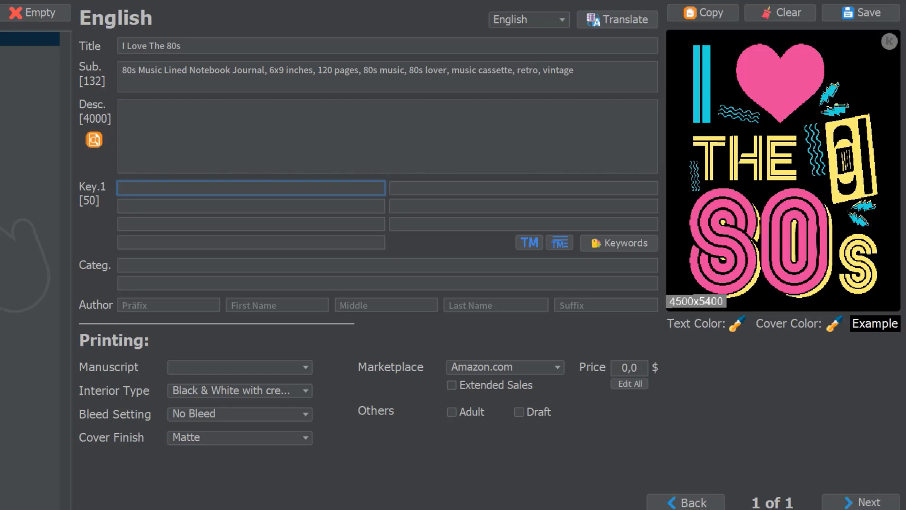
pyautogui.write('80s musicc')
pyautogui.press('BackSpace')
pyautogui.press('Tab')
pyautogui.write('80s')
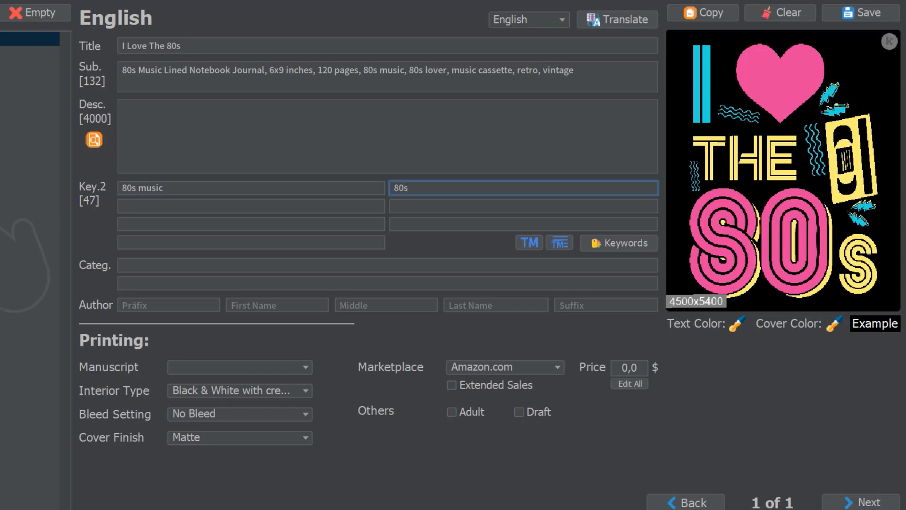
pyautogui.press('Tab')
pyautogui.write('retro')
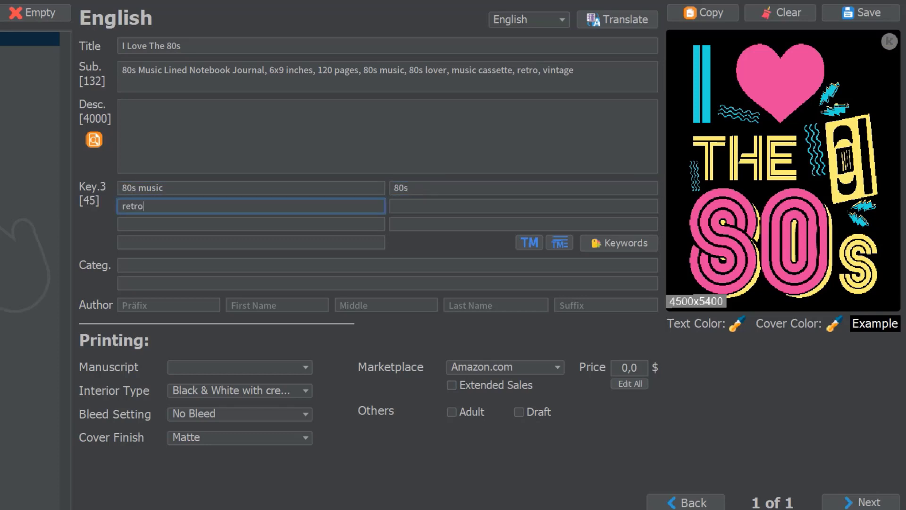
pyautogui.press('Tab')
pyautogui.write('music cassee')
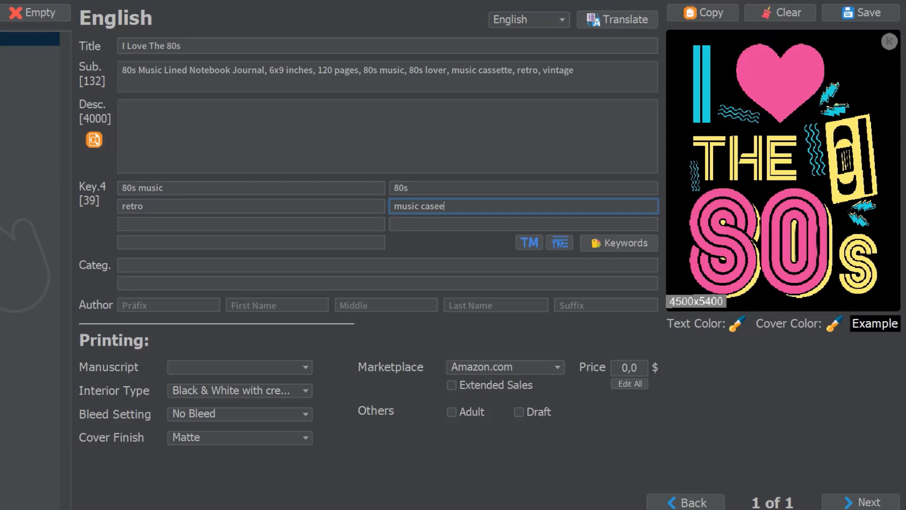
pyautogui.press('BackSpace')
pyautogui.write('ette')
# Extend the first keyword to '80s music lover retro dance vintage'
pyautogui.click(164, 188)
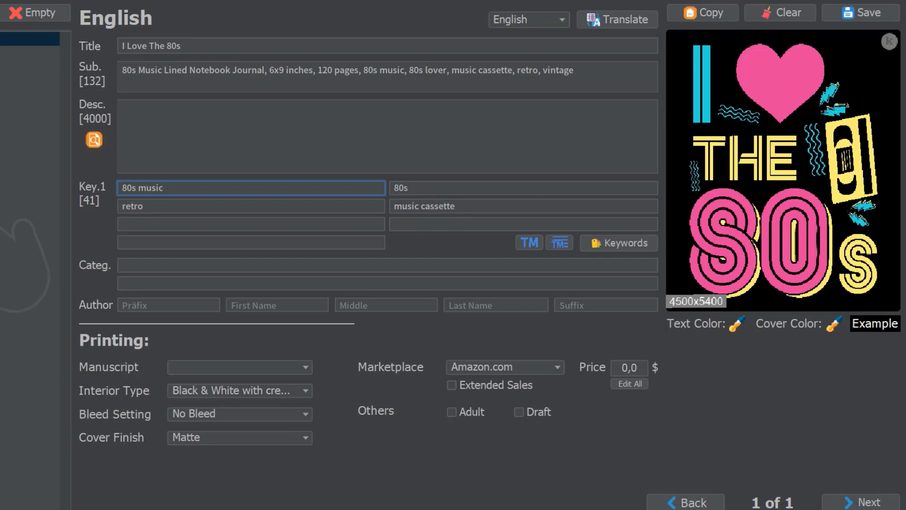
pyautogui.write('lover retro dance vintage')
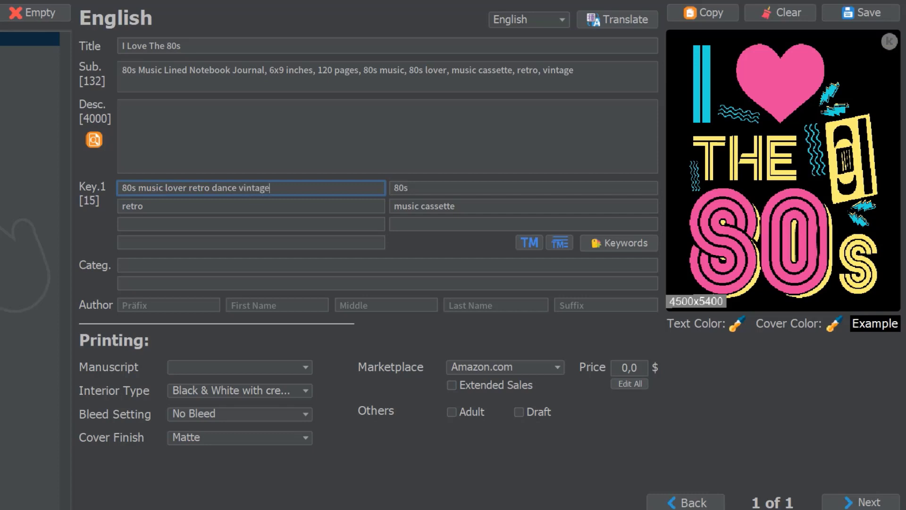
pyautogui.click(411, 188)
pyautogui.write('music')
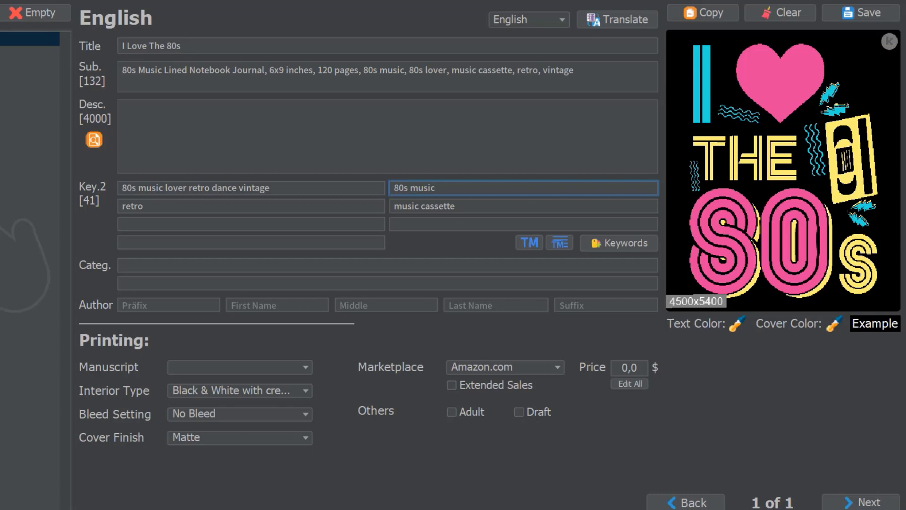
pyautogui.click(143, 206)
# Rewrite the second keyword as 'eighties music musician' and open the Keyword Finder
pyautogui.click(435, 188)
pyautogui.press('BackSpace')
pyautogui.press('BackSpace')
pyautogui.press('BackSpace')
pyautogui.press('BackSpace')
pyautogui.press('BackSpace')
pyautogui.press('BackSpace')
pyautogui.press('BackSpace')
pyautogui.press('BackSpace')
pyautogui.press('BackSpace')
pyautogui.write('eighties music musici')
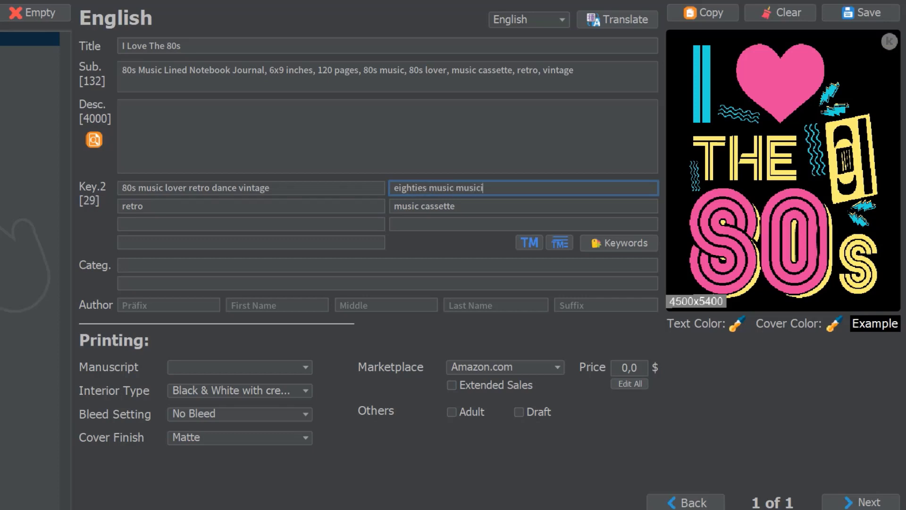
pyautogui.write('an')
pyautogui.write(',,')
pyautogui.press('BackSpace')
pyautogui.click(432, 187)
pyautogui.press('BackSpace')
pyautogui.press('BackSpace')
pyautogui.click(143, 206)
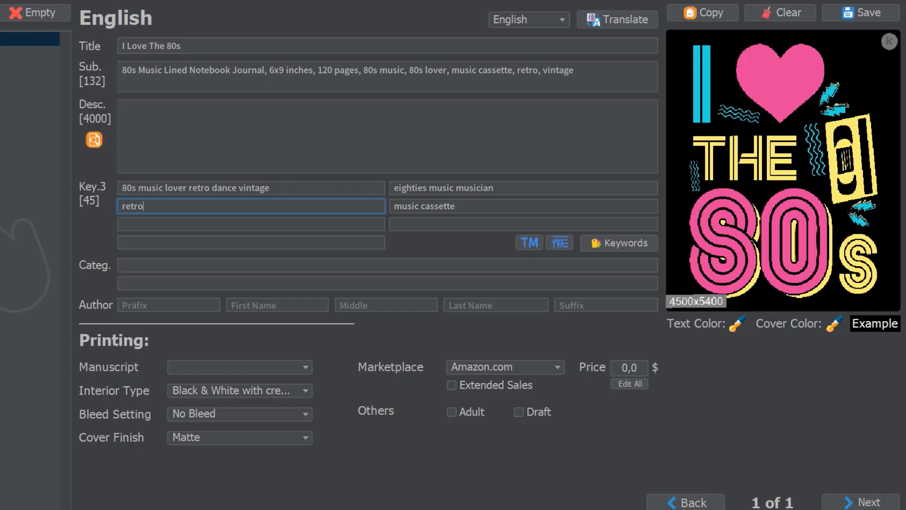
pyautogui.click(142, 224)
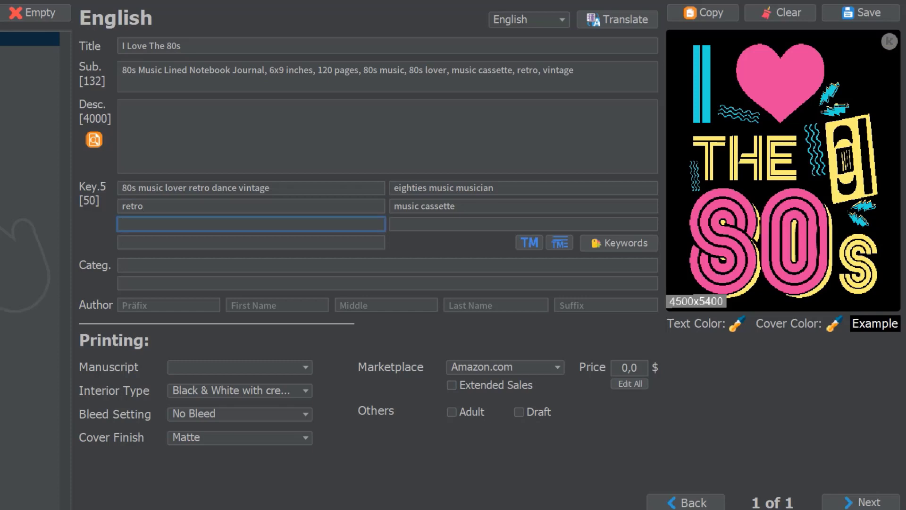
pyautogui.click(619, 243)
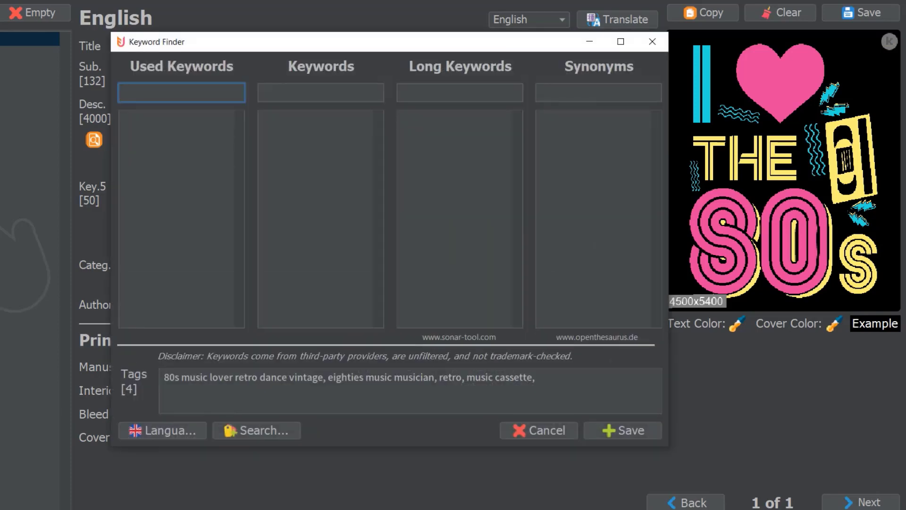
# Search the Keyword Finder for '80s music', browse the suggestion list, then close the finder
pyautogui.click(321, 92)
pyautogui.write('80s music')
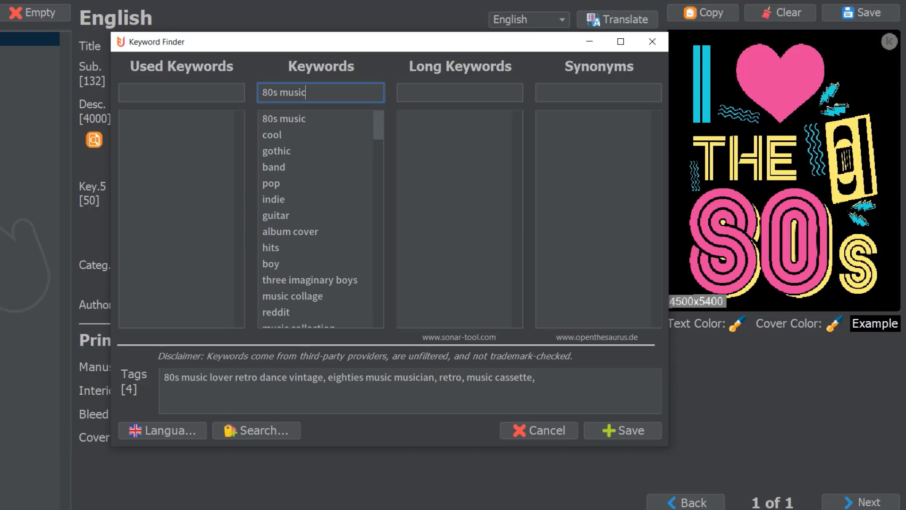
pyautogui.scroll(-3, 321, 218)
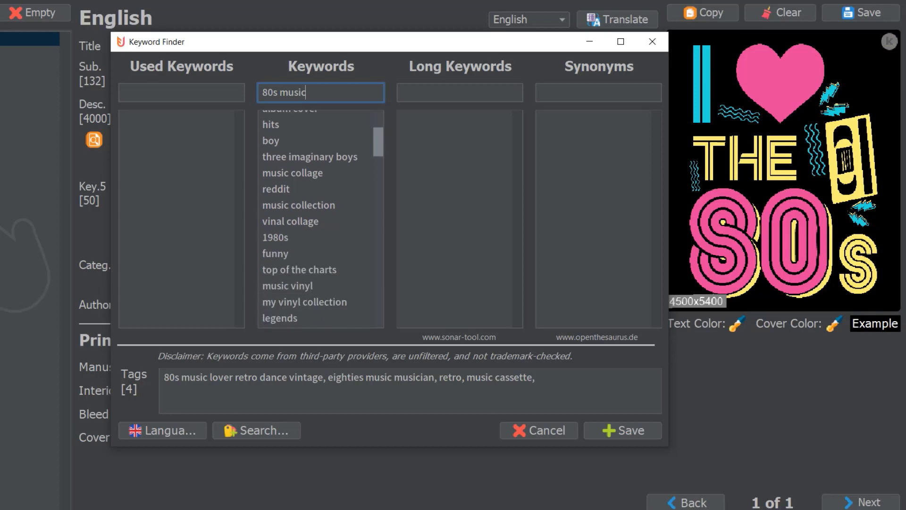
pyautogui.scroll(-2, 321, 219)
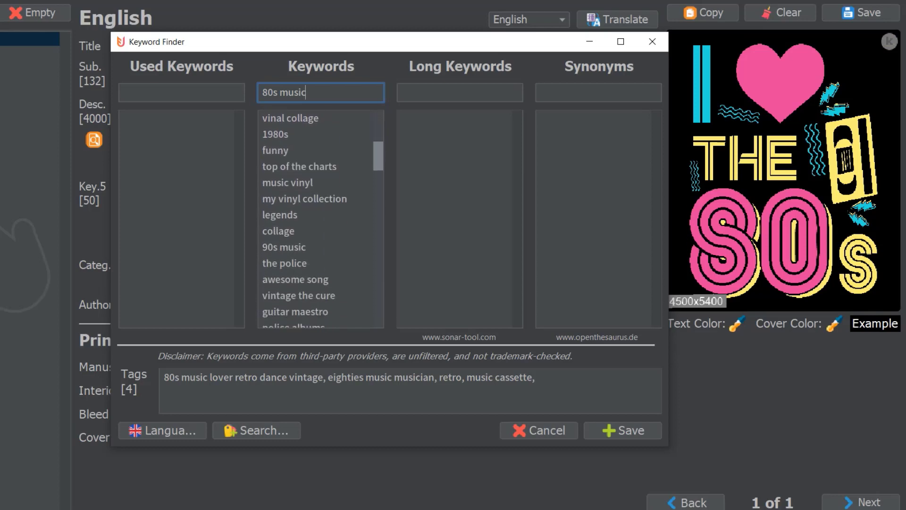
pyautogui.scroll(-1, 321, 219)
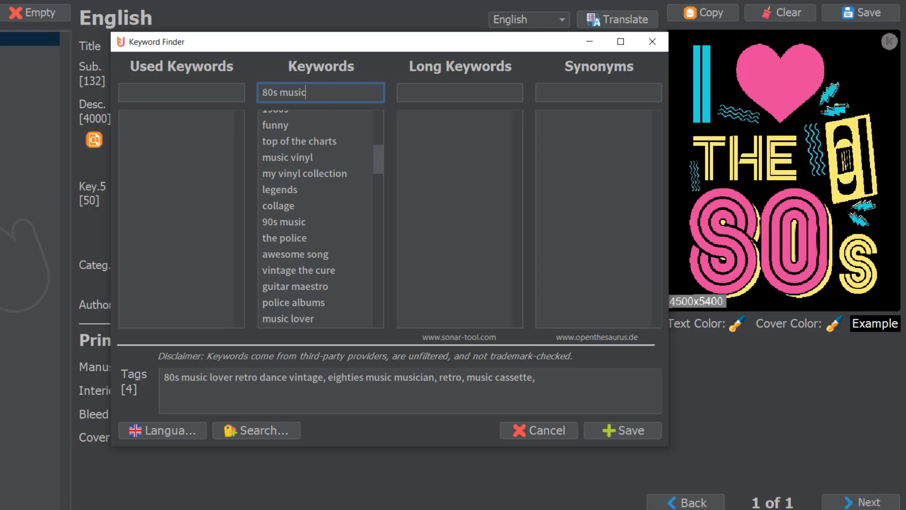
pyautogui.scroll(-3, 321, 217)
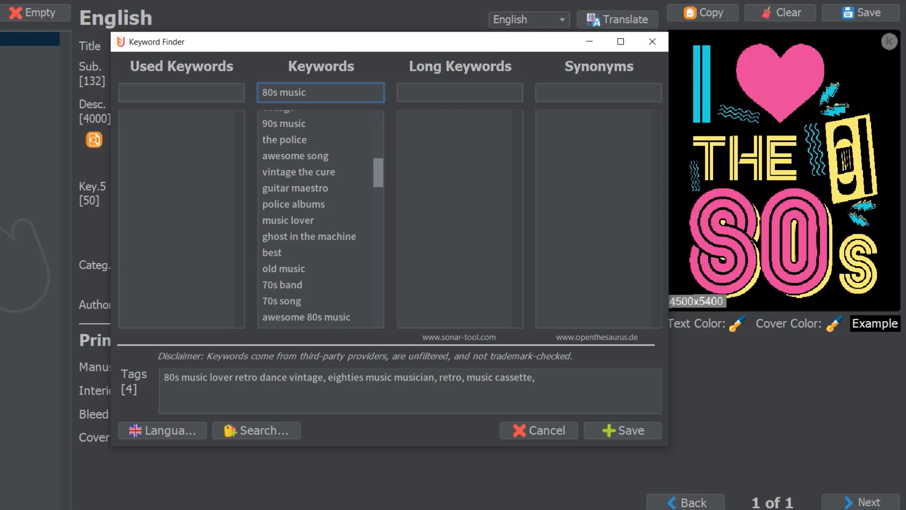
pyautogui.scroll(-3, 320, 217)
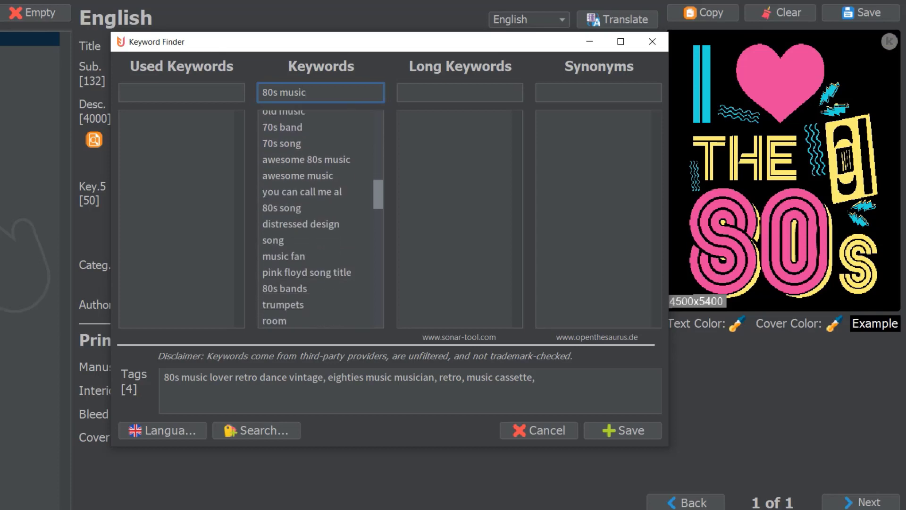
pyautogui.scroll(-4, 321, 217)
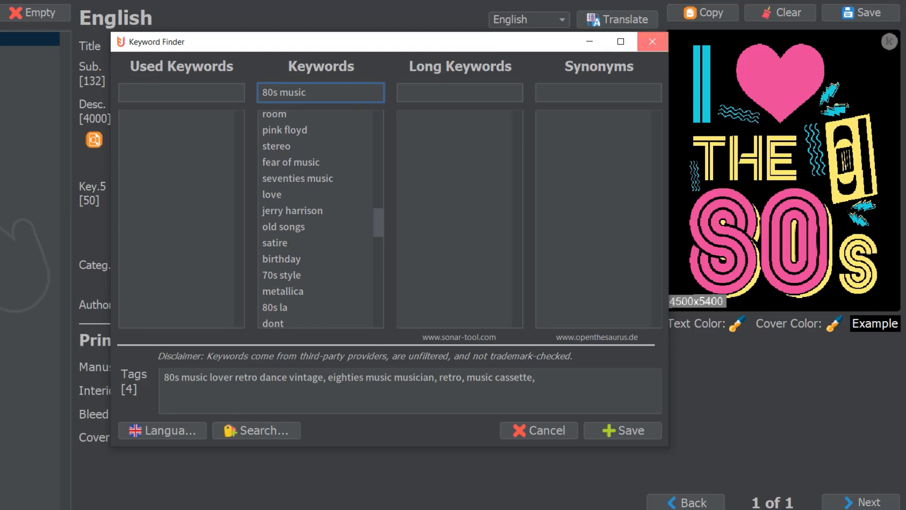
pyautogui.click(653, 41)
# Enter 'stereo 1980s pink' in the fifth keyword field
pyautogui.click(123, 223)
pyautogui.write('stereo 19802')
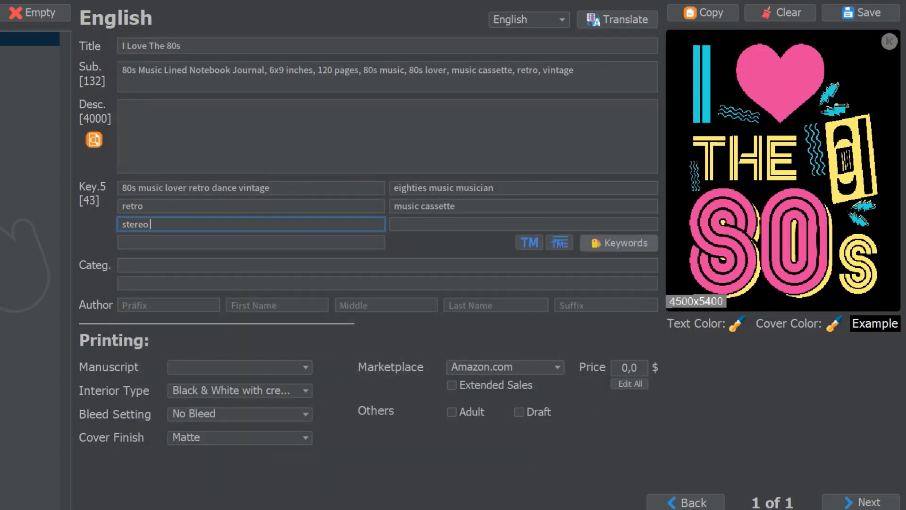
pyautogui.press('BackSpace')
pyautogui.press('BackSpace')
pyautogui.write('0s pui')
pyautogui.press('BackSpace')
pyautogui.press('BackSpace')
pyautogui.write('ink')
# Trim the first keyword back to '80s' and shorten the second toward 'eighties'
pyautogui.moveTo(271, 187); pyautogui.dragTo(137, 187)
pyautogui.press('BackSpace')
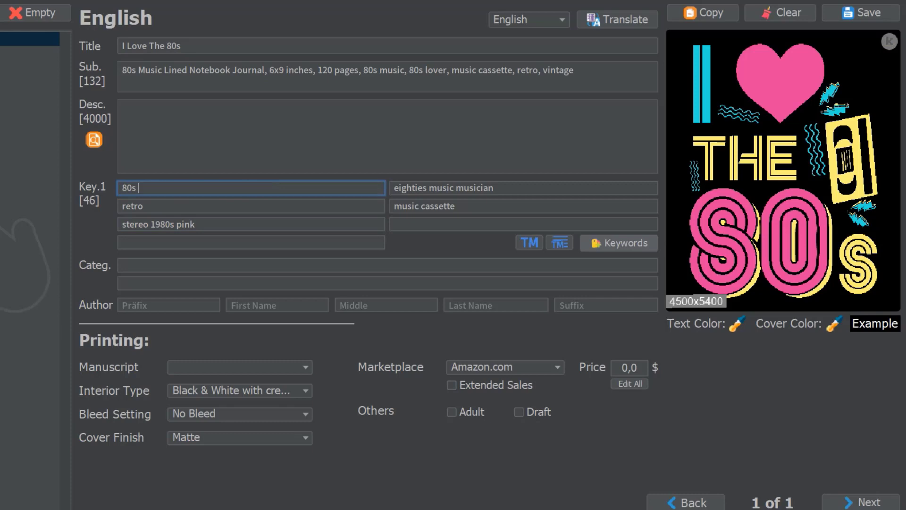
pyautogui.click(496, 187)
pyautogui.press('BackSpace')
pyautogui.press('BackSpace')
pyautogui.press('BackSpace')
pyautogui.press('BackSpace')
pyautogui.press('BackSpace')
pyautogui.press('BackSpace')
pyautogui.press('BackSpace')
pyautogui.press('BackSpace')
pyautogui.press('BackSpace')
pyautogui.press('BackSpace')
pyautogui.press('BackSpace')
pyautogui.press('BackSpace')
pyautogui.press('BackSpace')
pyautogui.press('BackSpace')
pyautogui.press('BackSpace')
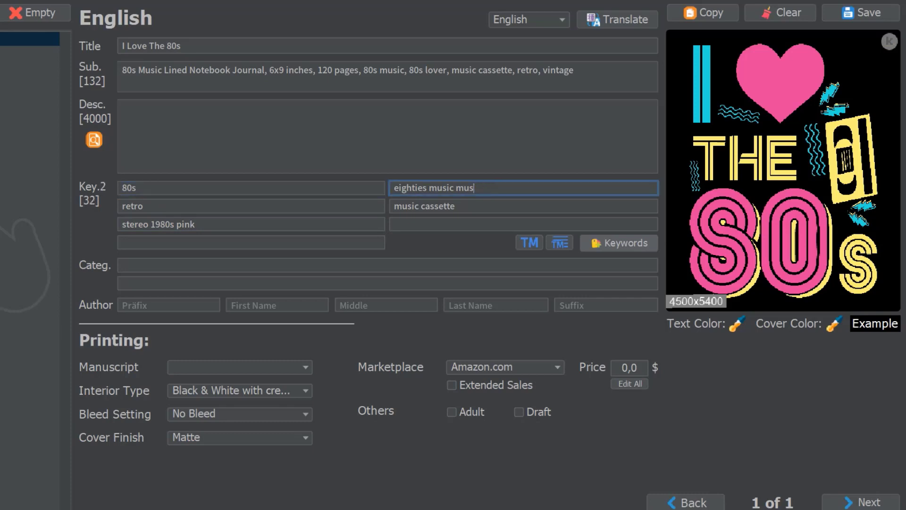